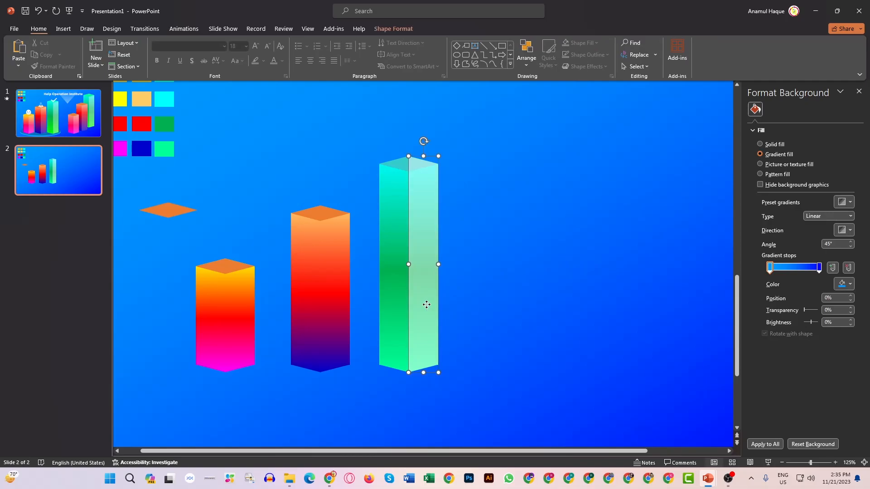
Bring the diamond top face of the tall green column to the front.
{"action": "left_click", "coordinate": [398, 167]}
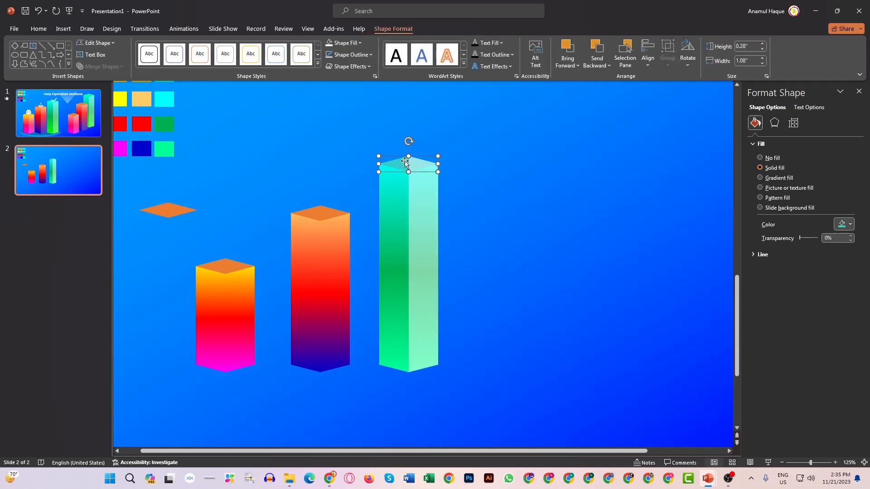
{"action": "right_click", "coordinate": [400, 166]}
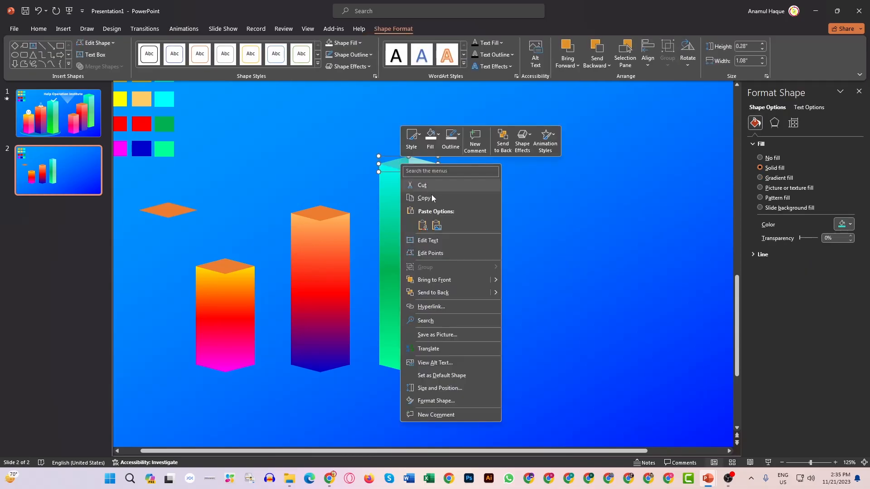
{"action": "left_click", "coordinate": [431, 280]}
{"action": "left_click", "coordinate": [477, 252]}
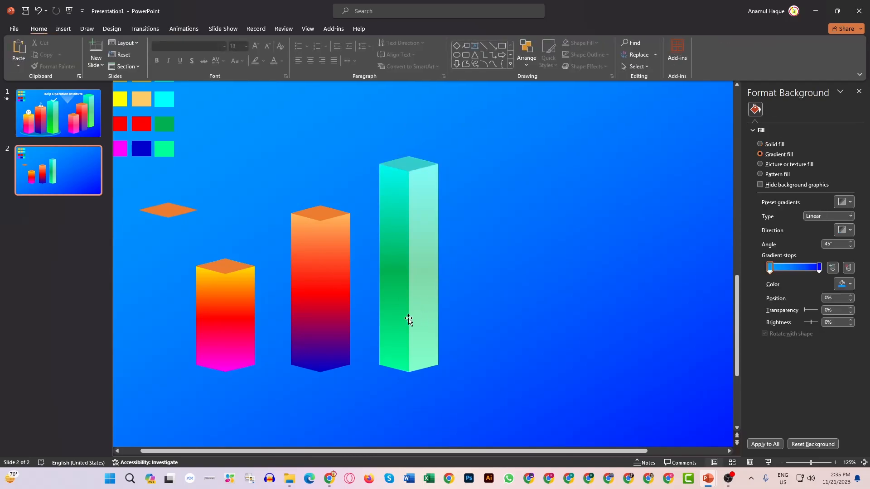
Copy the orange-red-blue column body beside the green column and cover its right half with a white rectangle about 3.77" by 0.93".
{"action": "left_click_drag", "start_coordinate": [322, 295], "coordinate": [518, 279]}
{"action": "left_click", "coordinate": [64, 28]}
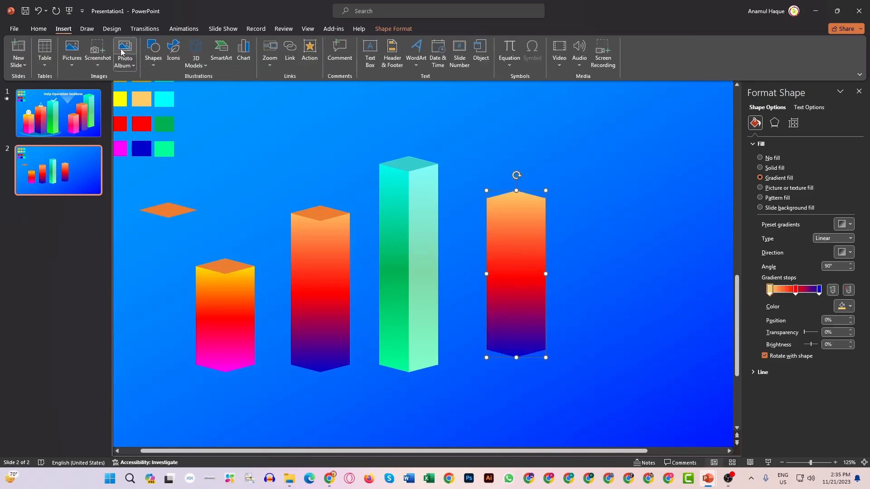
{"action": "left_click", "coordinate": [145, 65]}
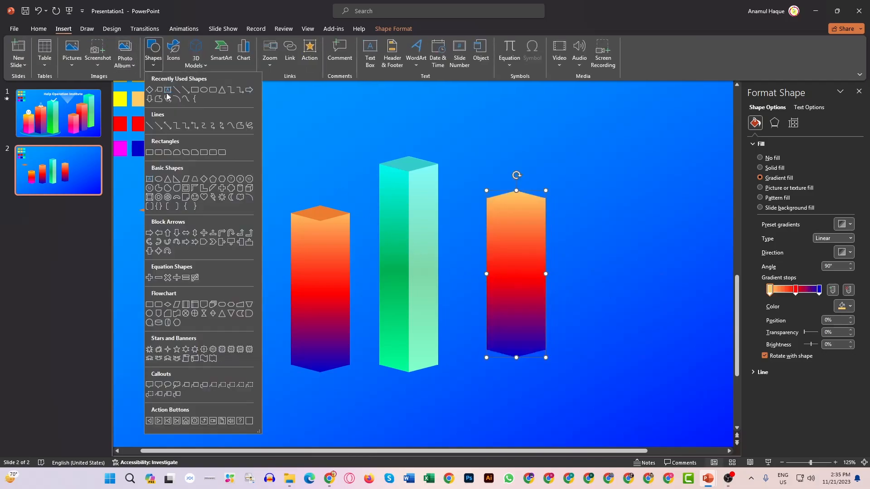
{"action": "left_click", "coordinate": [195, 93]}
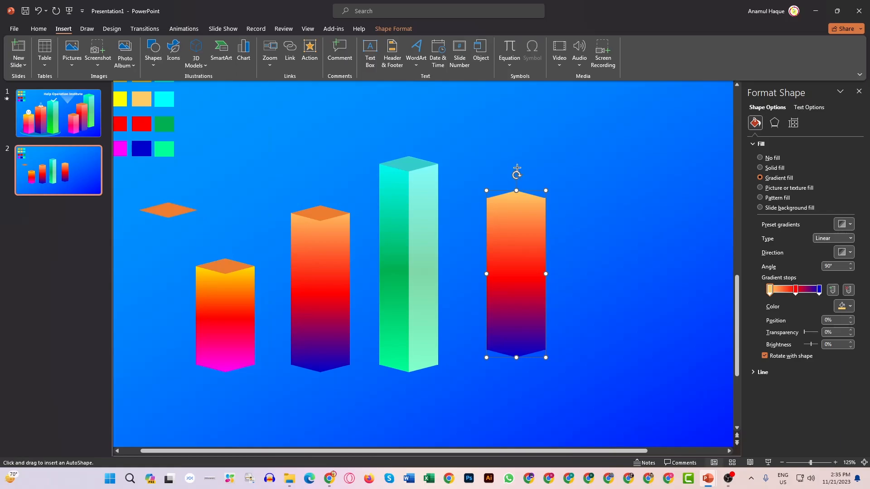
{"action": "left_click_drag", "start_coordinate": [515, 168], "coordinate": [567, 372]}
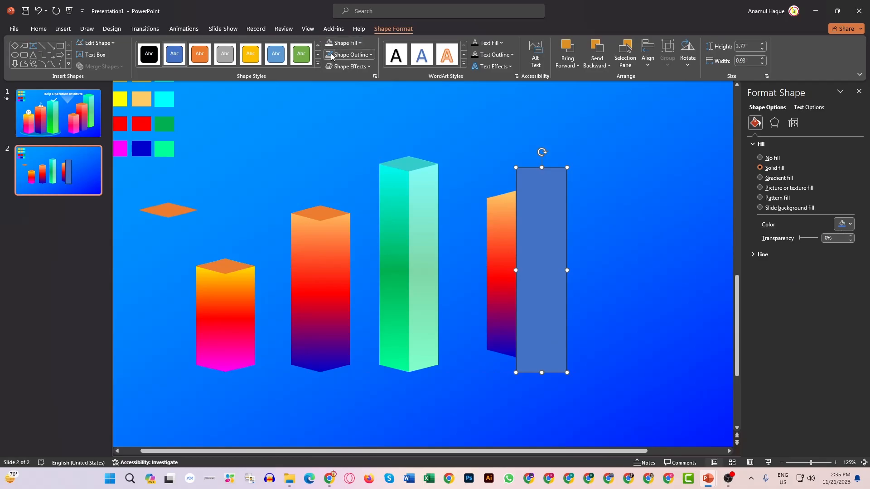
{"action": "left_click", "coordinate": [329, 43]}
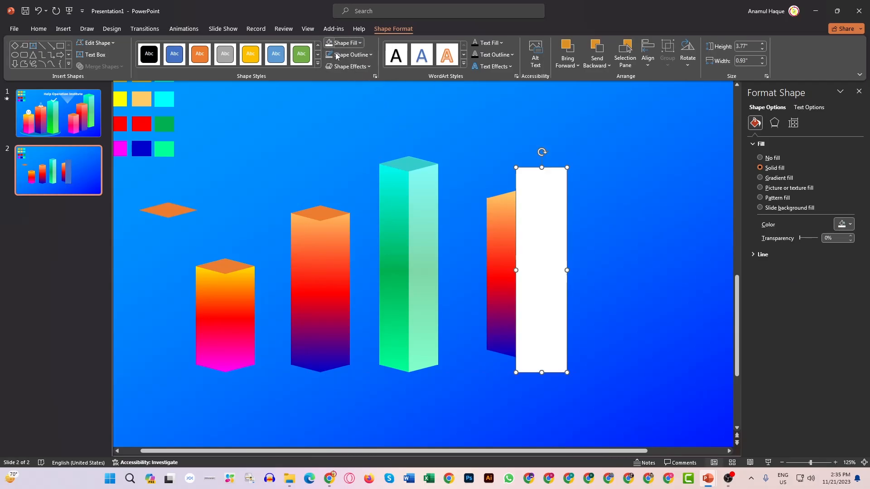
Intersect the white rectangle with the copied orange-red-blue body.
{"action": "left_click", "coordinate": [506, 241], "text": "shift"}
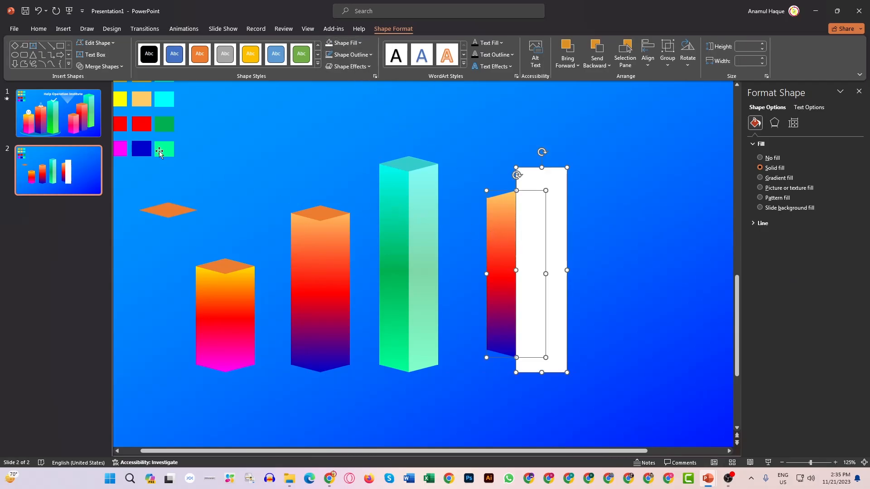
{"action": "left_click", "coordinate": [117, 68]}
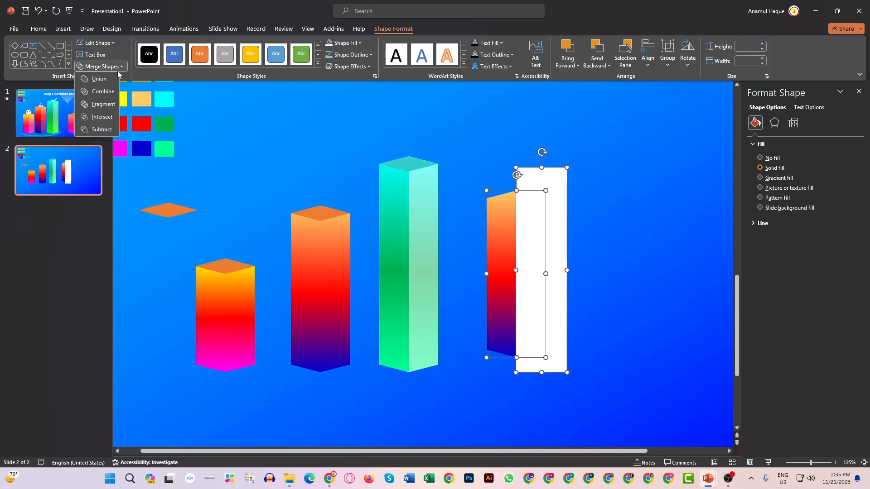
{"action": "left_click", "coordinate": [100, 119]}
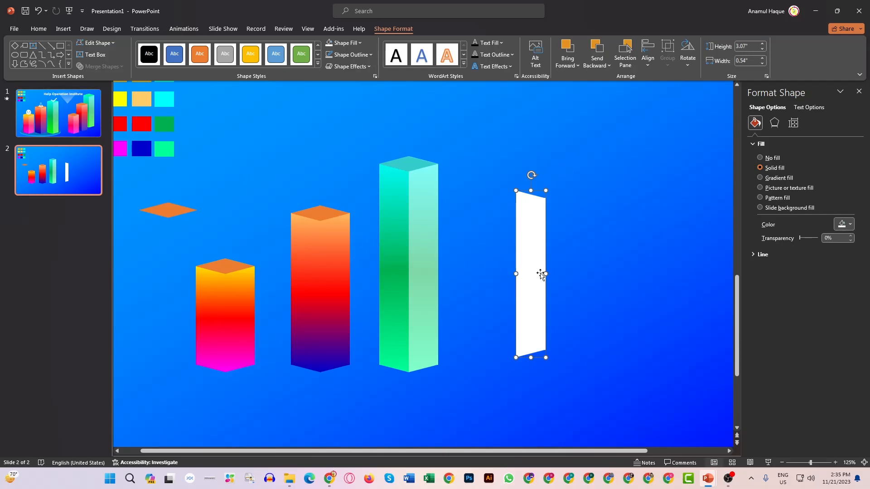
Move the white side face onto the middle column, aligning it exactly with the column's right half.
{"action": "left_click_drag", "start_coordinate": [536, 275], "coordinate": [344, 290]}
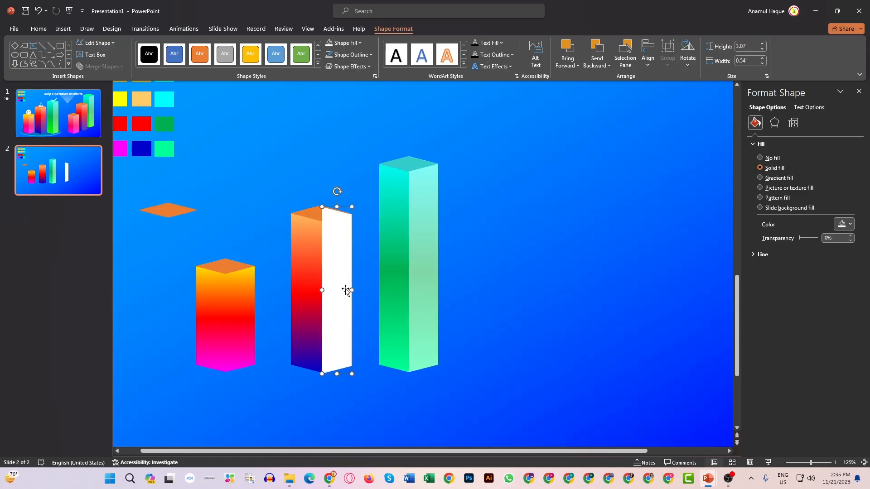
{"action": "scroll", "coordinate": [346, 289], "scroll_direction": "up", "scroll_amount": 10}
{"action": "scroll", "coordinate": [426, 280], "scroll_direction": "down", "scroll_amount": 3}
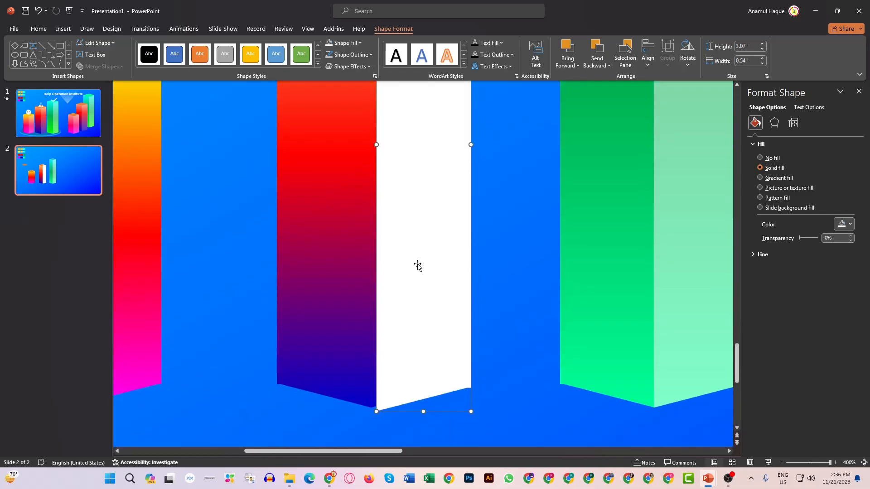
{"action": "left_click_drag", "start_coordinate": [399, 294], "coordinate": [394, 293]}
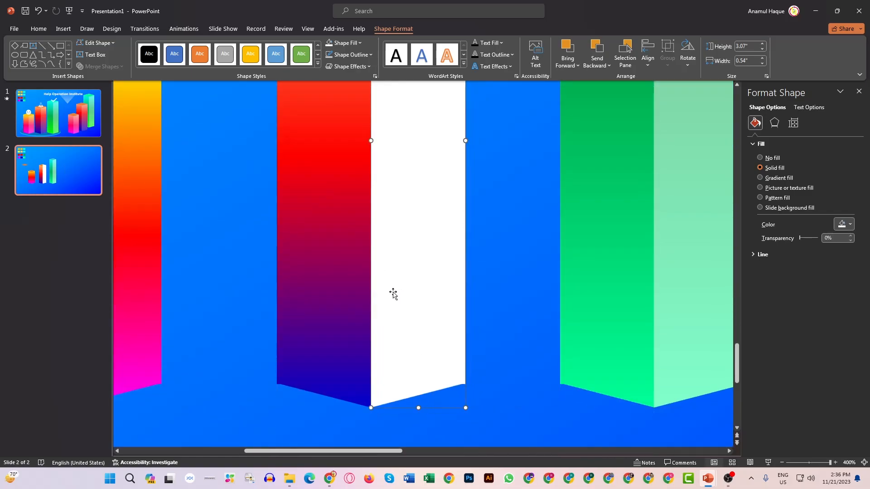
Set the transparency of the middle column's white side face to 50%.
{"action": "left_click", "coordinate": [833, 238]}
{"action": "type", "text": "50"}
{"action": "key", "text": "Return"}
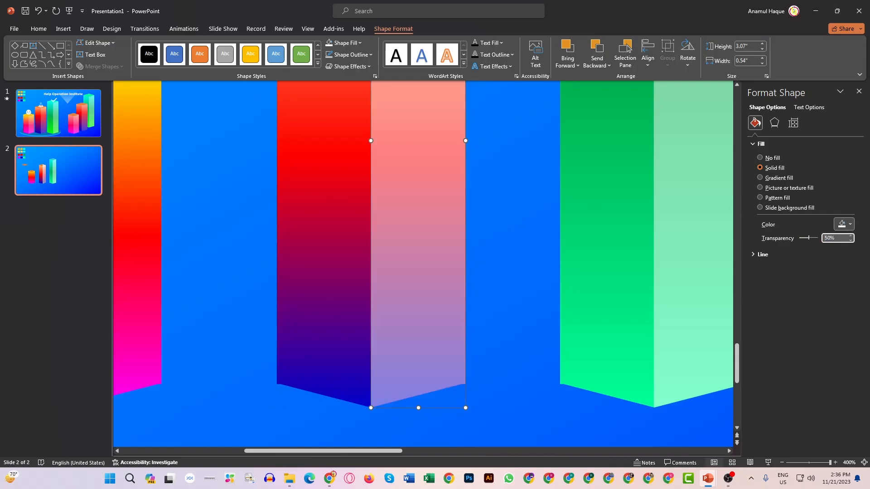
Bring the orange diamond on top of the middle column to the front.
{"action": "scroll", "coordinate": [262, 311], "scroll_direction": "down", "scroll_amount": 10}
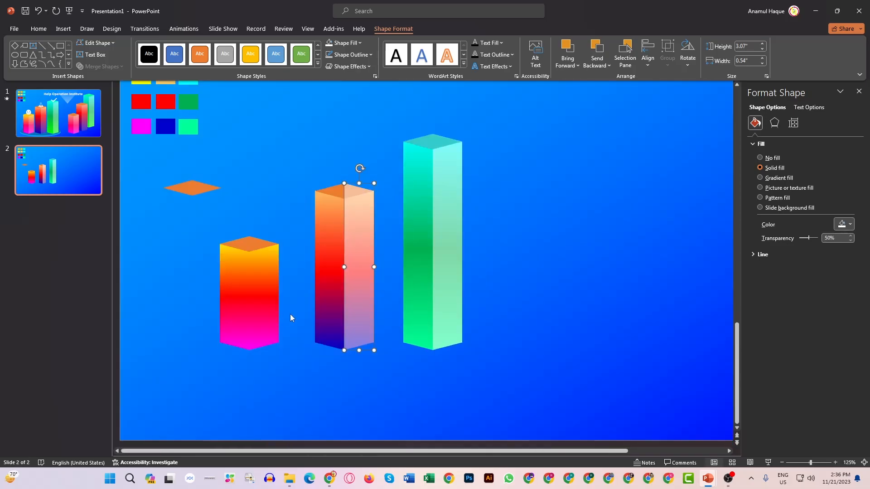
{"action": "left_click", "coordinate": [332, 192]}
{"action": "right_click", "coordinate": [332, 192]}
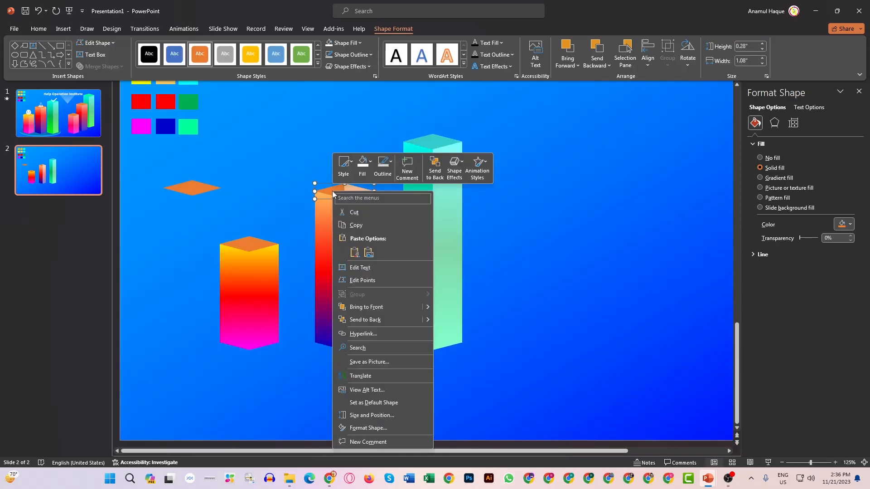
{"action": "left_click", "coordinate": [365, 308]}
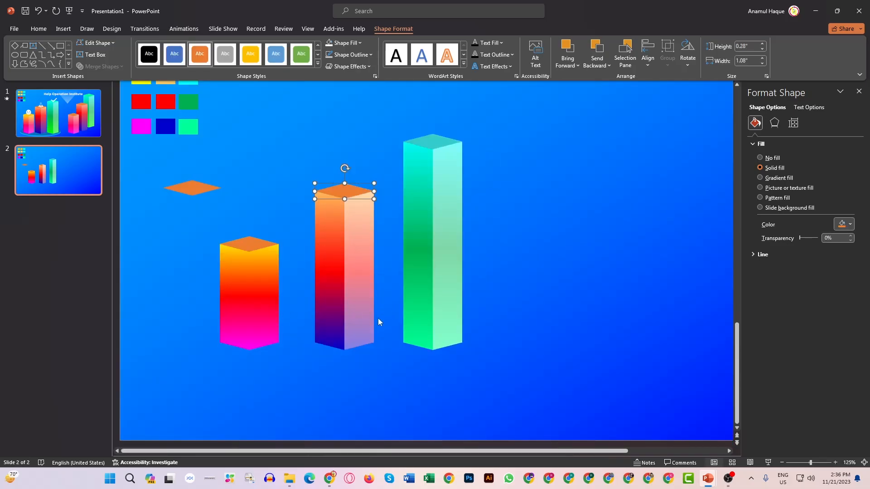
Copy the yellow-red-magenta column body to the left of the short column and cover the copy's right half with a white rectangle.
{"action": "left_click", "coordinate": [267, 304]}
{"action": "left_click_drag", "start_coordinate": [268, 303], "coordinate": [176, 322]}
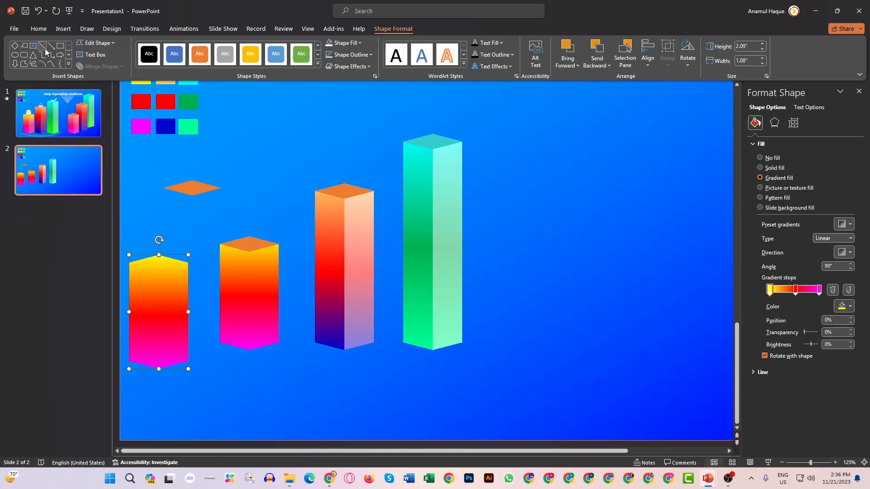
{"action": "left_click", "coordinate": [60, 45]}
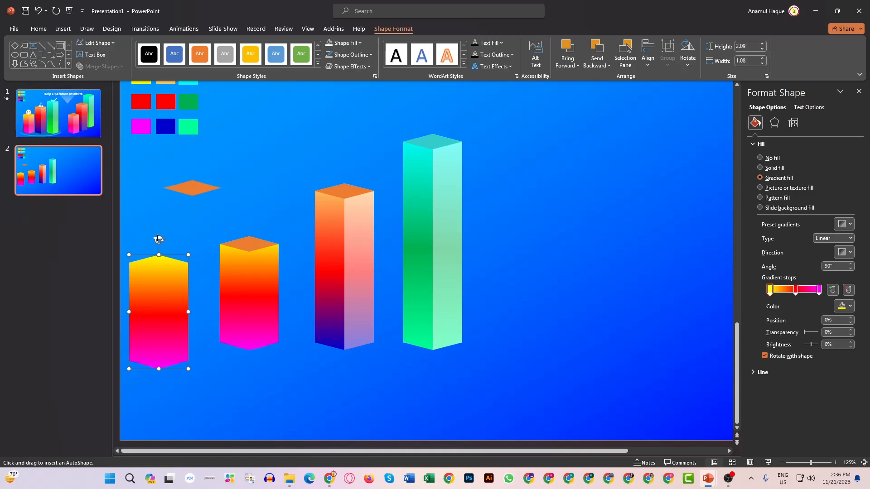
{"action": "left_click_drag", "start_coordinate": [159, 236], "coordinate": [205, 385]}
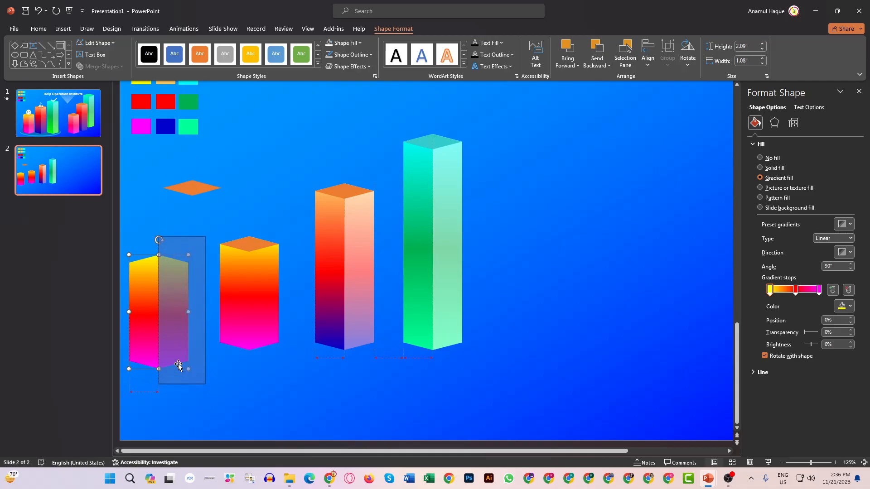
{"action": "left_click", "coordinate": [331, 45]}
Intersect the white rectangle with the copied yellow-red-magenta body.
{"action": "left_click", "coordinate": [148, 295], "text": "shift"}
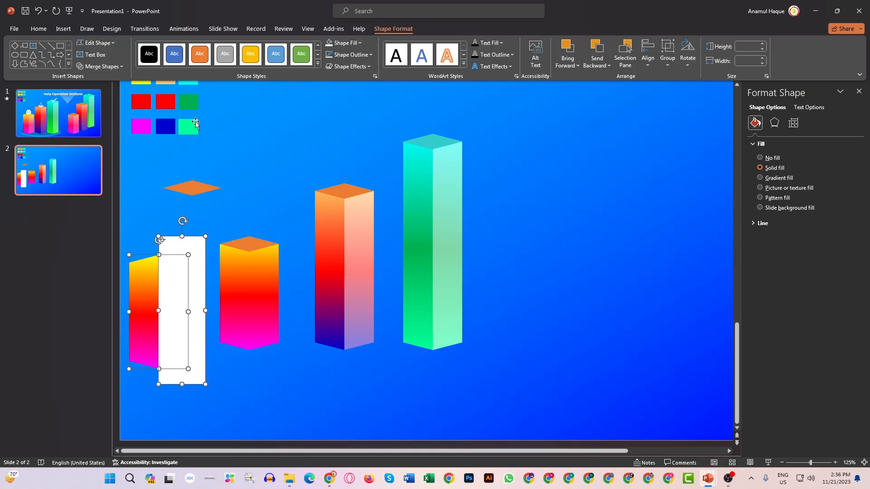
{"action": "left_click", "coordinate": [101, 66]}
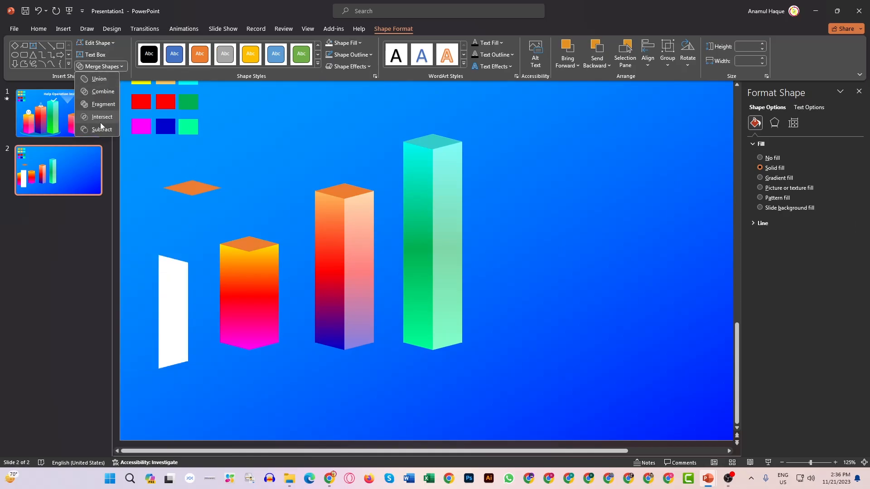
{"action": "left_click", "coordinate": [102, 120]}
Move the white side face onto the short column, aligning it exactly with the column's right half.
{"action": "left_click_drag", "start_coordinate": [179, 331], "coordinate": [267, 314]}
{"action": "scroll", "coordinate": [262, 316], "scroll_direction": "up", "scroll_amount": 10}
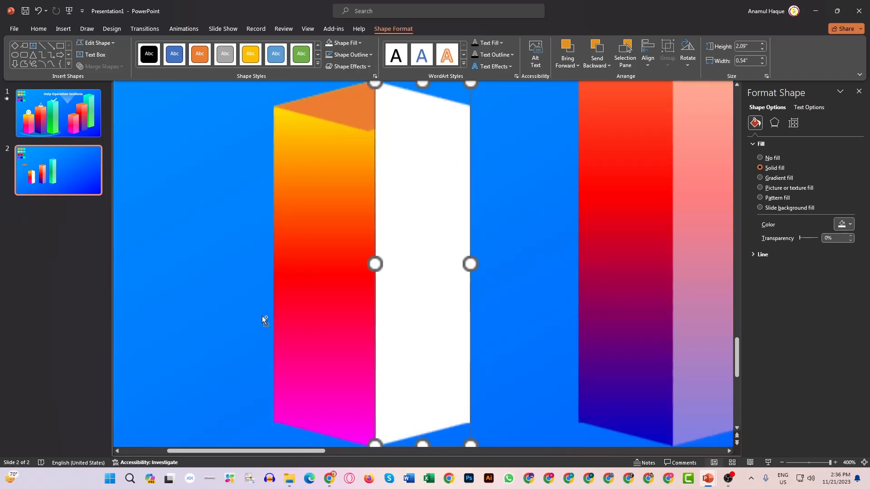
{"action": "mouse_move", "coordinate": [435, 321]}
{"action": "left_mouse_down"}
{"action": "mouse_move", "coordinate": [422, 311]}
{"action": "mouse_move", "coordinate": [426, 326]}
{"action": "left_mouse_up"}
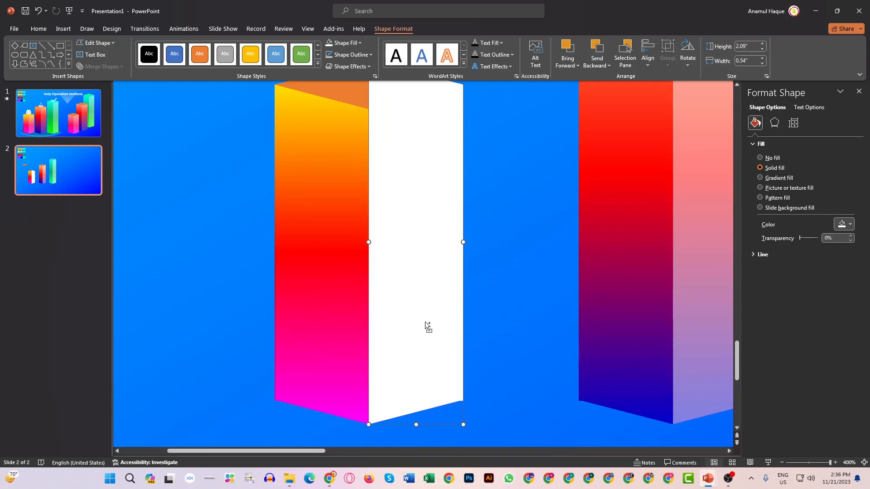
Bring the orange diamond on top of the short column to the front.
{"action": "scroll", "coordinate": [426, 324], "scroll_direction": "down", "scroll_amount": 10}
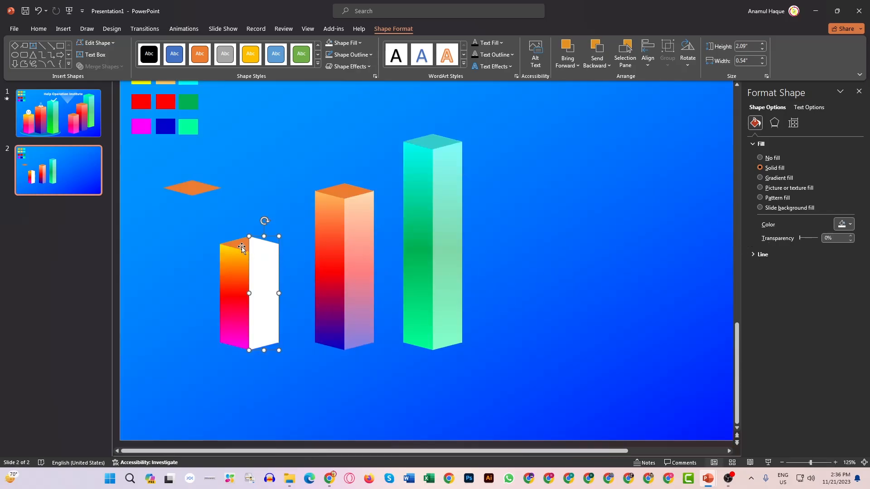
{"action": "left_click", "coordinate": [241, 244]}
{"action": "right_click", "coordinate": [242, 245]}
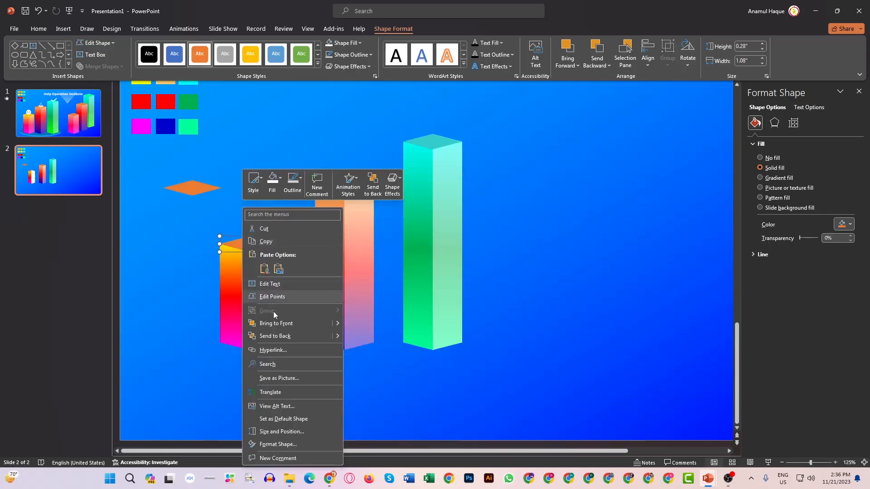
{"action": "left_click", "coordinate": [278, 325]}
Set the transparency of the short column's white side face to 50% and deselect it.
{"action": "left_click", "coordinate": [278, 324]}
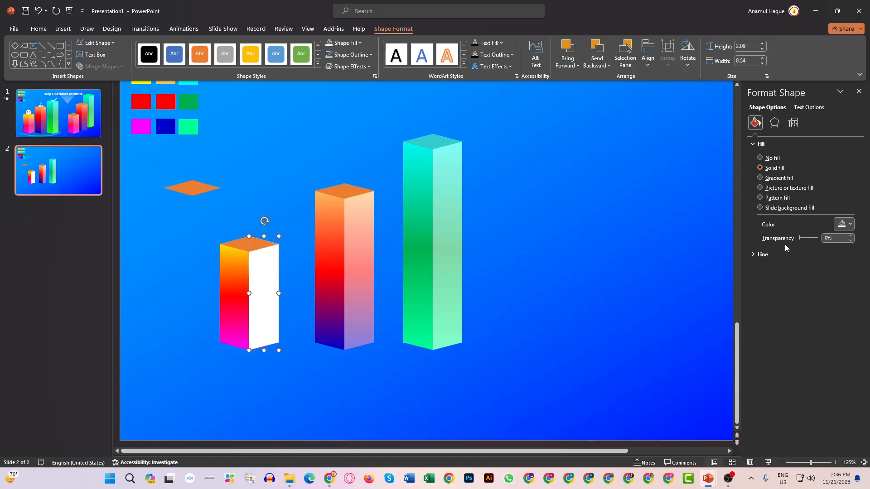
{"action": "left_click", "coordinate": [800, 240]}
{"action": "type", "text": "50"}
{"action": "key", "text": "Return"}
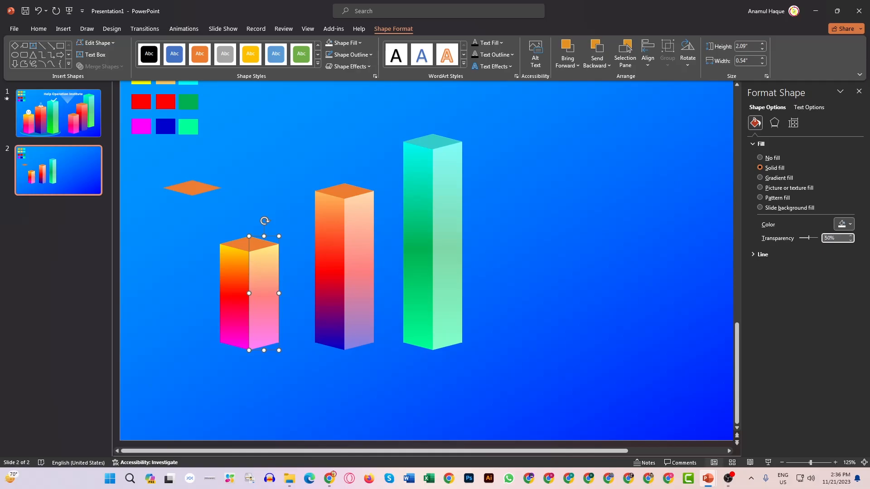
{"action": "left_click", "coordinate": [549, 340]}
{"action": "scroll", "coordinate": [93, 348], "scroll_direction": "down", "scroll_amount": 3}
{"action": "scroll", "coordinate": [410, 334], "scroll_direction": "down", "scroll_amount": 8}
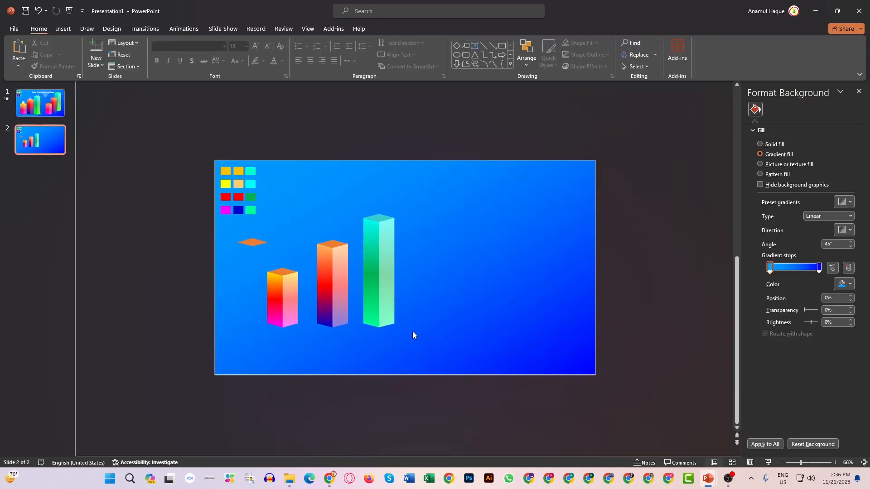
{"action": "scroll", "coordinate": [394, 323], "scroll_direction": "up", "scroll_amount": 5}
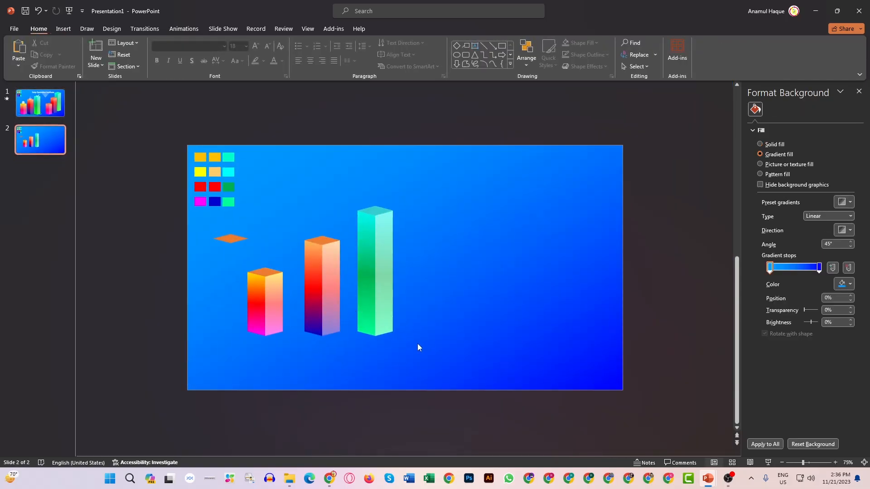
{"action": "left_click_drag", "start_coordinate": [418, 345], "coordinate": [341, 168]}
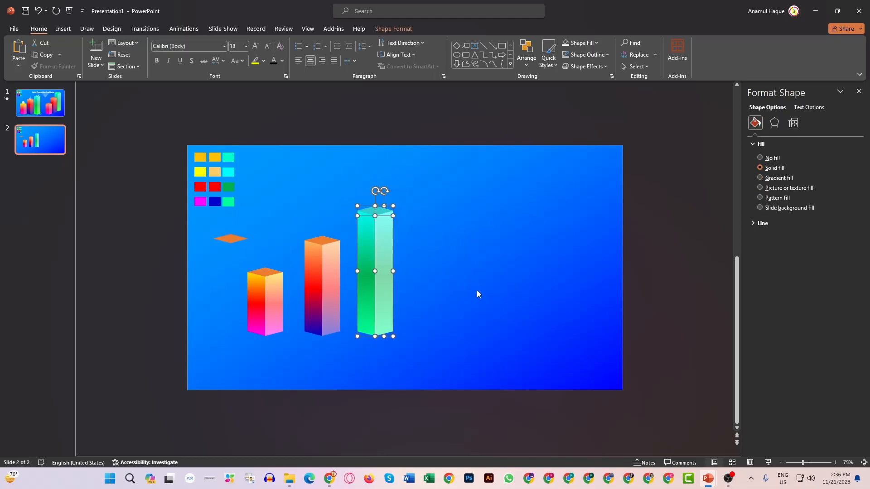
{"action": "left_click_drag", "start_coordinate": [303, 229], "coordinate": [350, 349]}
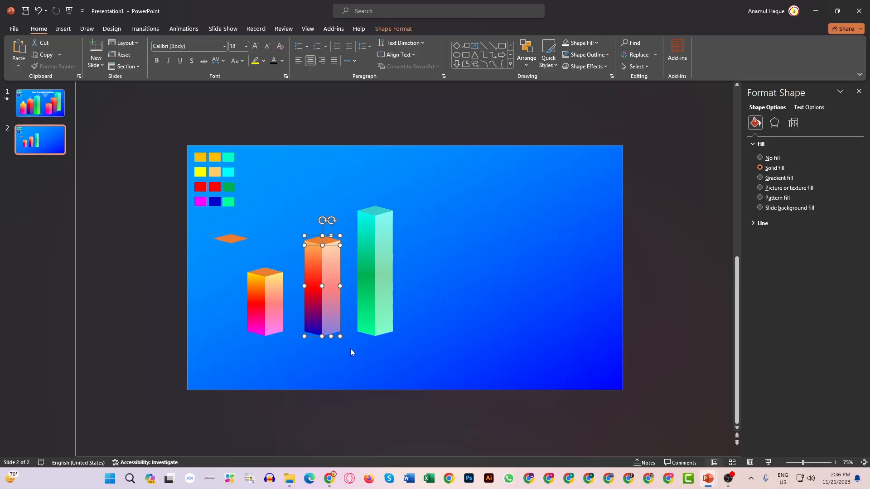
{"action": "left_click_drag", "start_coordinate": [224, 256], "coordinate": [298, 354]}
{"action": "key", "text": "Delete"}
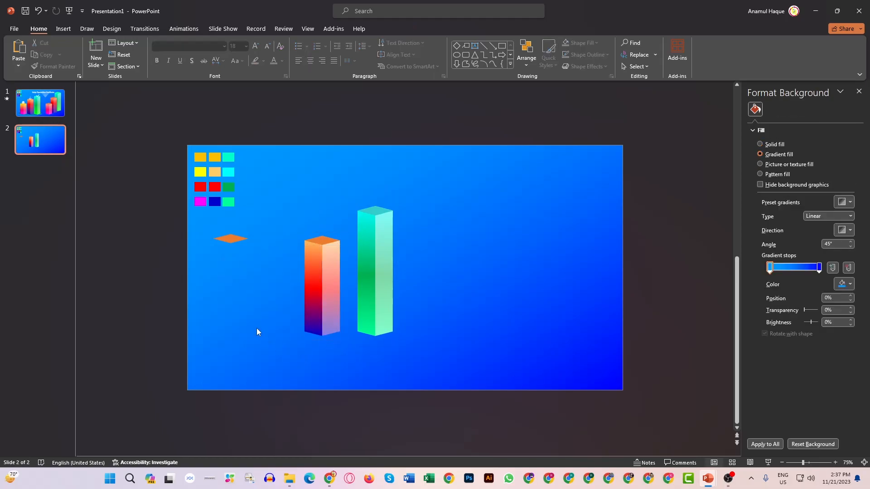
{"action": "key", "text": "ctrl+z"}
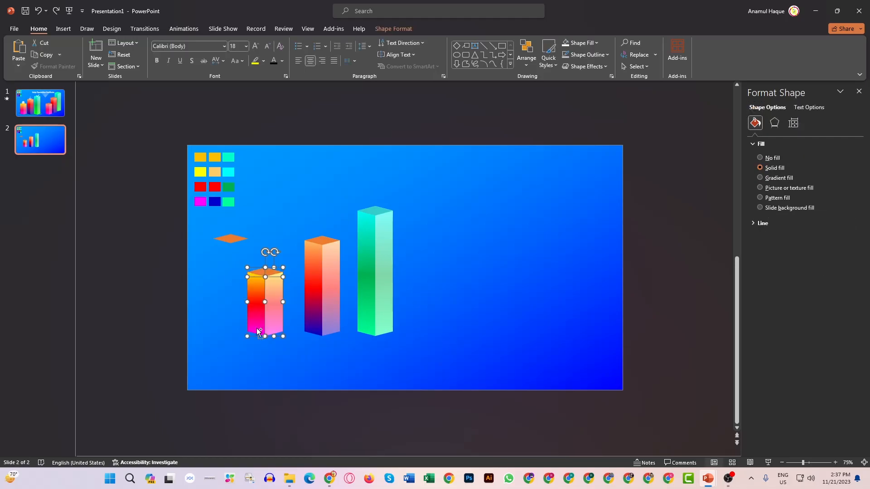
Delete the spare orange diamond and move the short and tall columns closer to the middle one.
{"action": "left_click", "coordinate": [238, 243]}
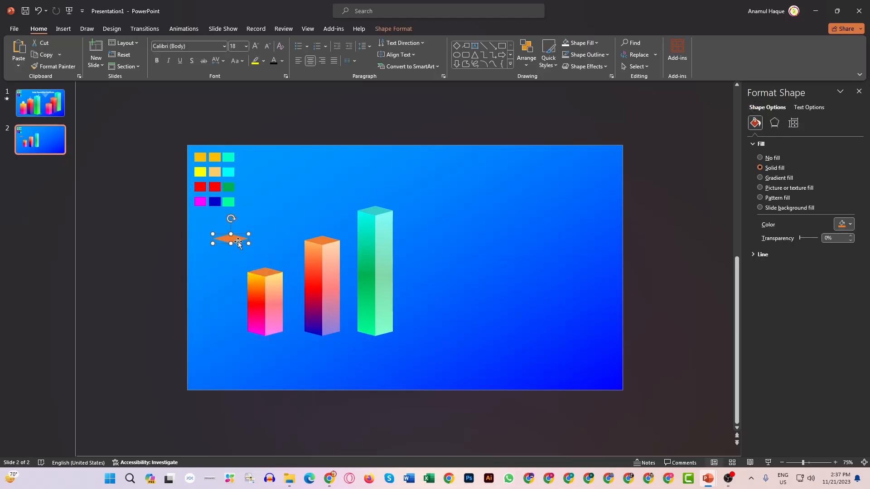
{"action": "key", "text": "Delete"}
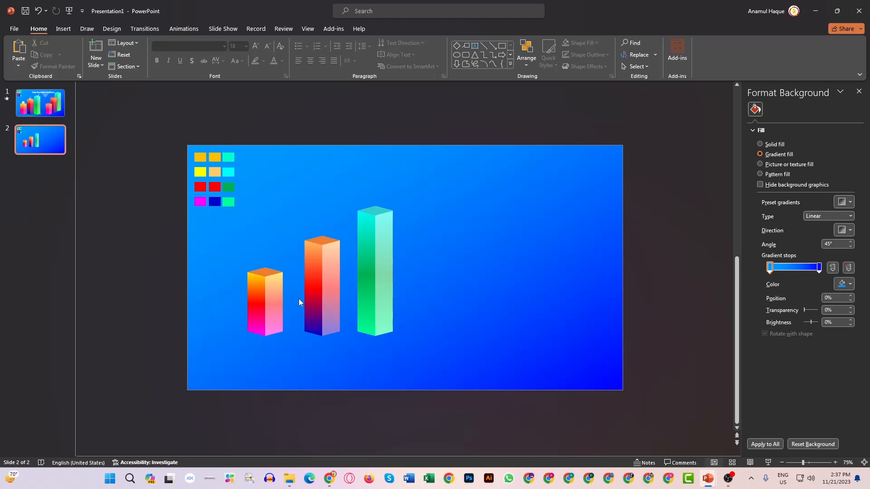
{"action": "scroll", "coordinate": [298, 302], "scroll_direction": "up", "scroll_amount": 5}
{"action": "left_click", "coordinate": [252, 329]}
{"action": "left_click_drag", "start_coordinate": [252, 329], "coordinate": [224, 329]}
{"action": "left_click_drag", "start_coordinate": [346, 318], "coordinate": [307, 312]}
{"action": "scroll", "coordinate": [416, 293], "scroll_direction": "down", "scroll_amount": 6}
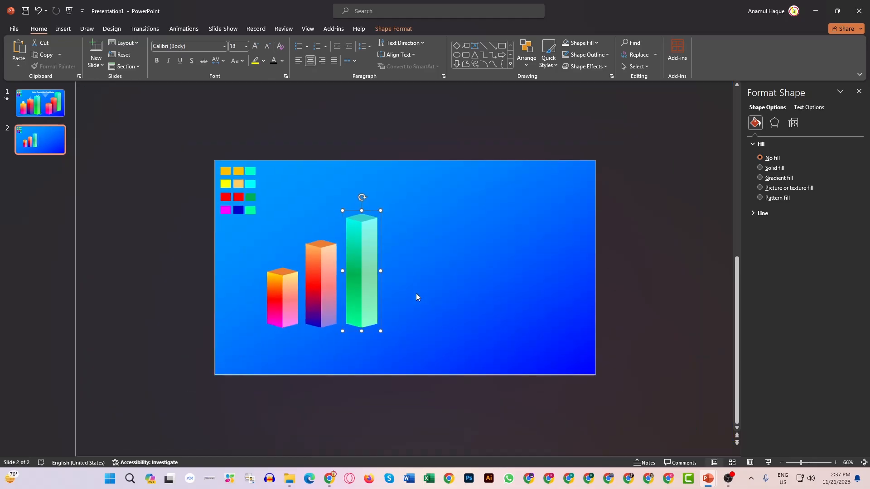
Open the stock icon library and select the filled sad face icon.
{"action": "left_click", "coordinate": [63, 28]}
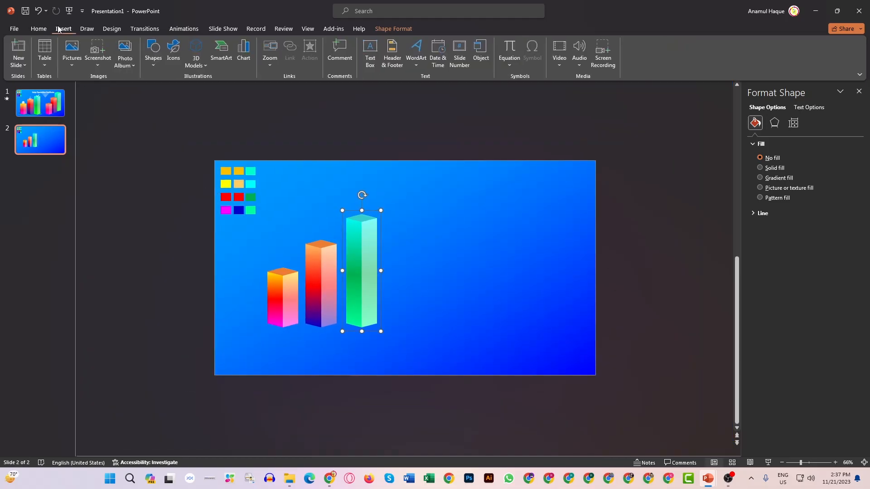
{"action": "left_click", "coordinate": [167, 56]}
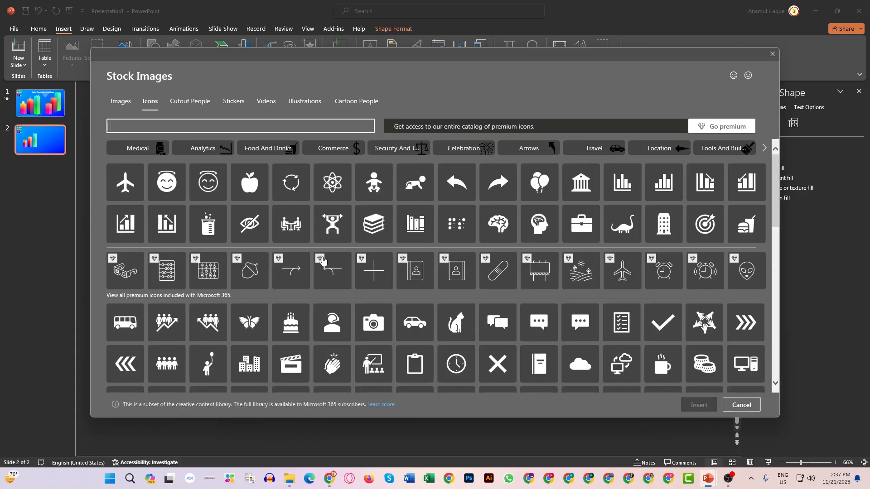
{"action": "scroll", "coordinate": [322, 259], "scroll_direction": "down", "scroll_amount": 5}
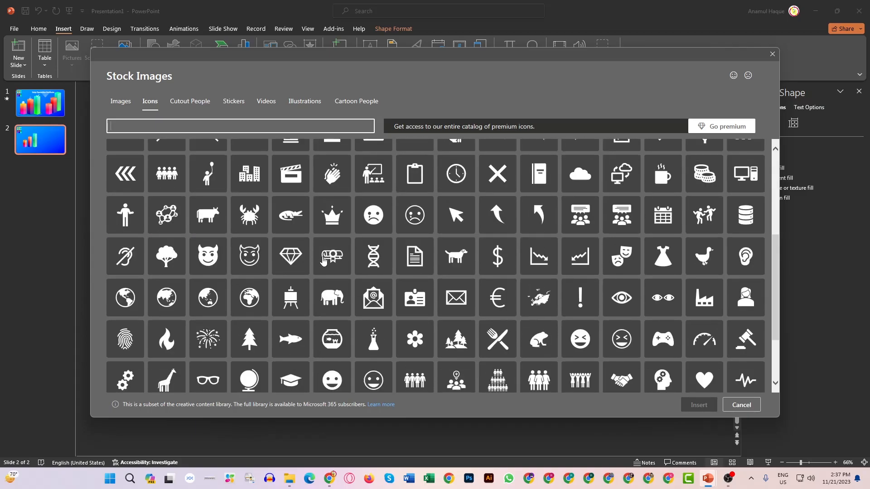
{"action": "left_click", "coordinate": [373, 218]}
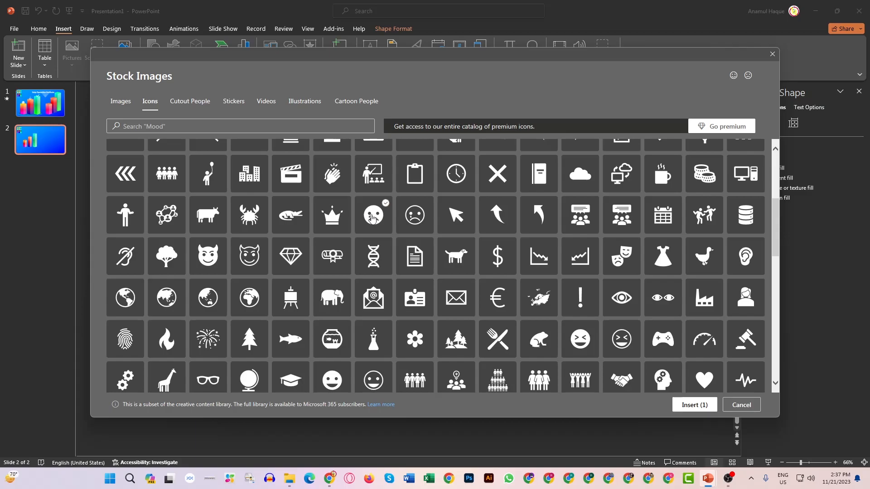
Browse the remaining stock icons and add the crown icon to the selection.
{"action": "scroll", "coordinate": [372, 219], "scroll_direction": "down", "scroll_amount": 1}
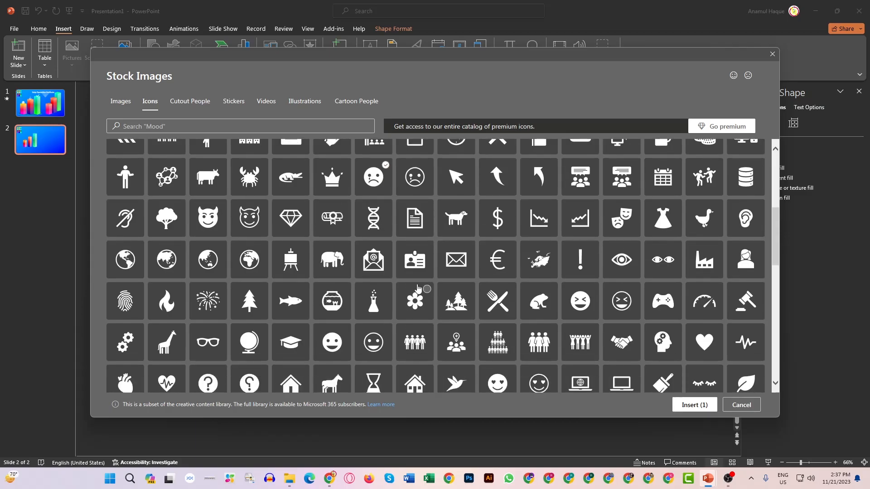
{"action": "scroll", "coordinate": [418, 289], "scroll_direction": "down", "scroll_amount": 1}
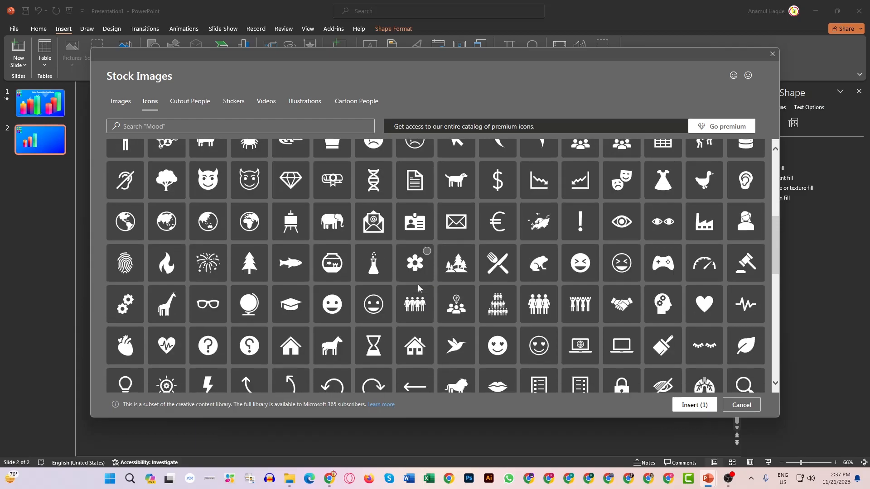
{"action": "scroll", "coordinate": [419, 288], "scroll_direction": "down", "scroll_amount": 1}
{"action": "scroll", "coordinate": [418, 289], "scroll_direction": "down", "scroll_amount": 2}
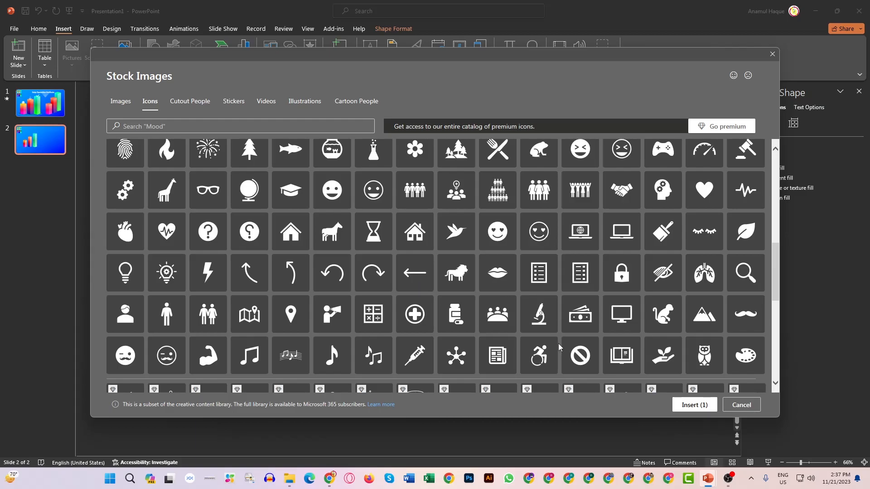
{"action": "scroll", "coordinate": [515, 352], "scroll_direction": "down", "scroll_amount": 2}
{"action": "scroll", "coordinate": [516, 352], "scroll_direction": "down", "scroll_amount": 3}
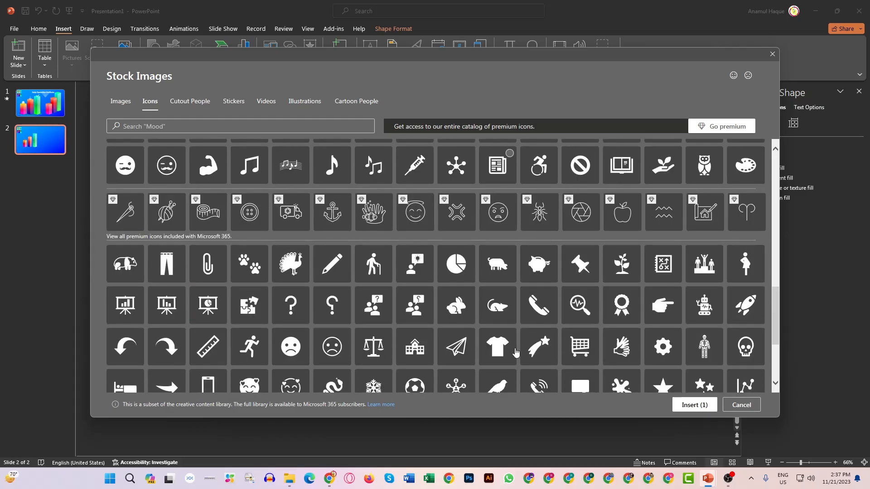
{"action": "scroll", "coordinate": [515, 353], "scroll_direction": "down", "scroll_amount": 1}
{"action": "scroll", "coordinate": [515, 352], "scroll_direction": "up", "scroll_amount": 3}
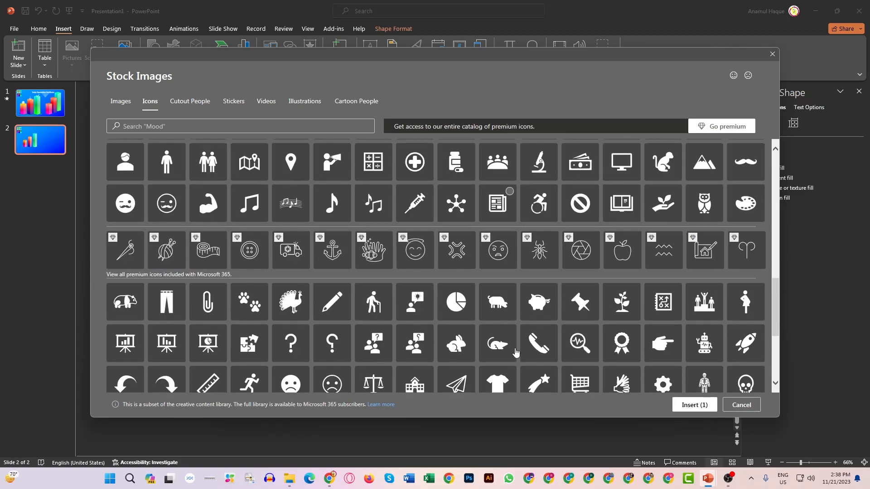
{"action": "scroll", "coordinate": [515, 352], "scroll_direction": "up", "scroll_amount": 1}
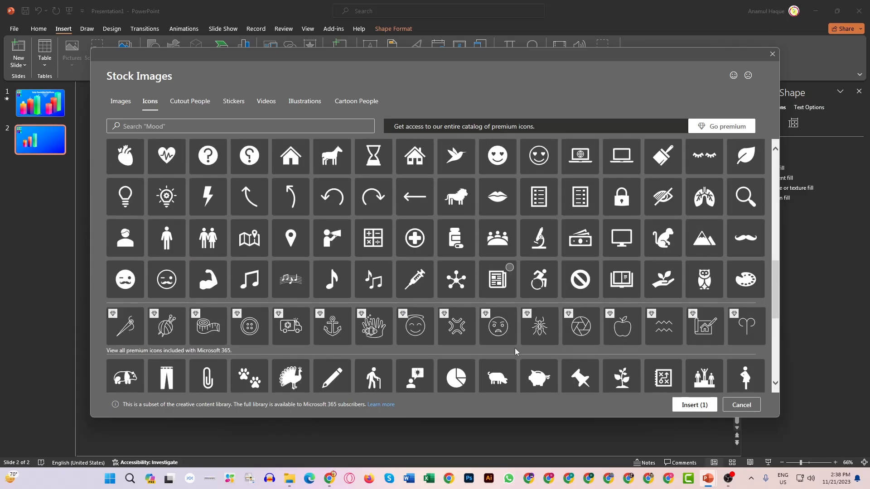
{"action": "scroll", "coordinate": [516, 352], "scroll_direction": "up", "scroll_amount": 3}
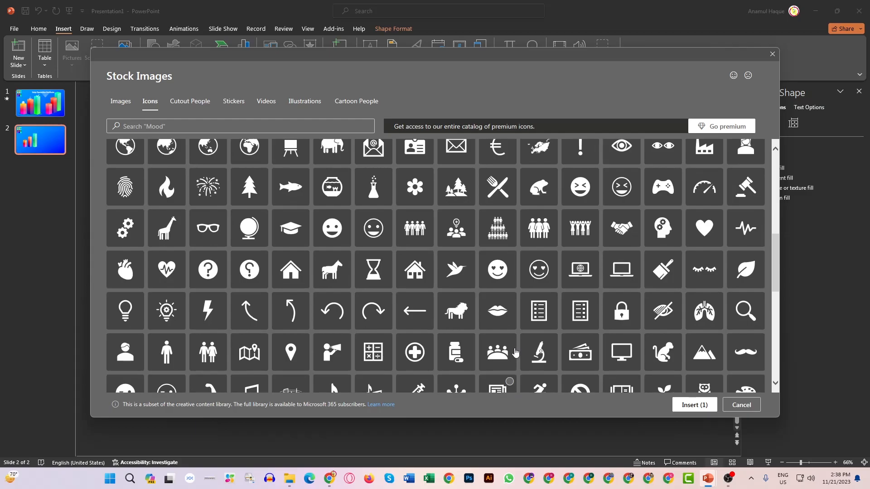
{"action": "scroll", "coordinate": [482, 286], "scroll_direction": "up", "scroll_amount": 2}
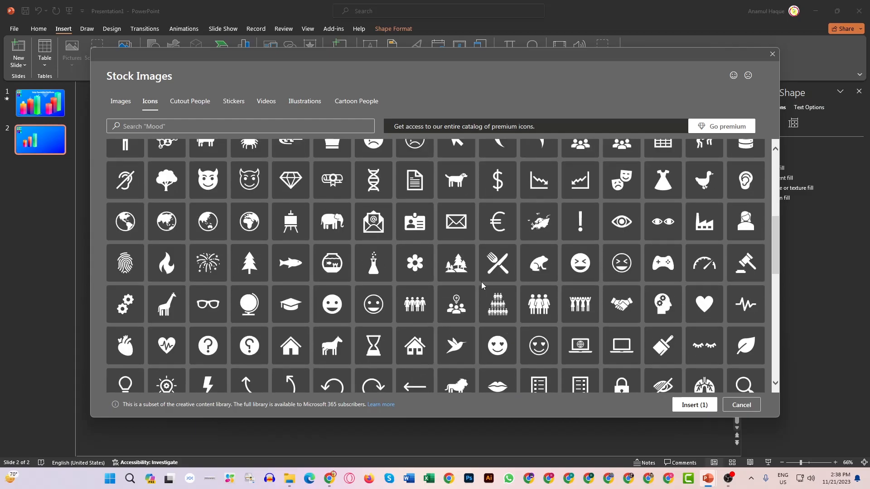
{"action": "scroll", "coordinate": [481, 284], "scroll_direction": "up", "scroll_amount": 2}
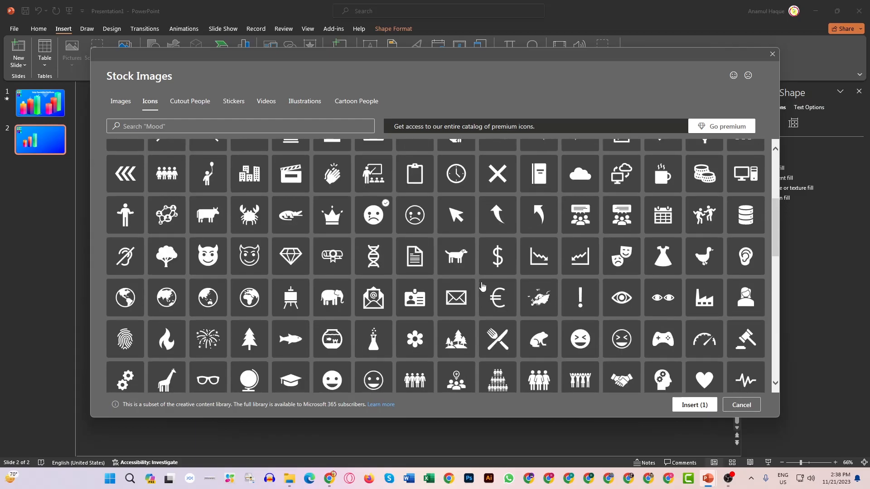
{"action": "scroll", "coordinate": [482, 285], "scroll_direction": "up", "scroll_amount": 1}
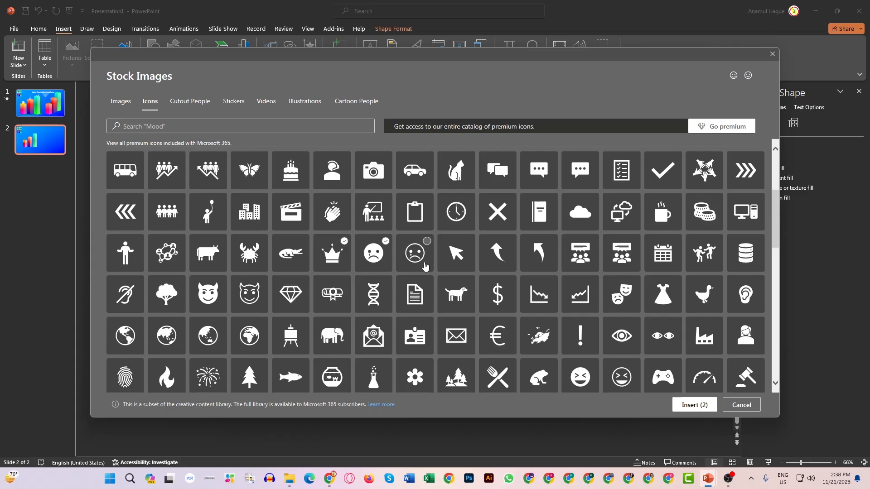
Add the icon of three people with an arrow to the selection and insert the chosen icons.
{"action": "scroll", "coordinate": [425, 267], "scroll_direction": "up", "scroll_amount": 1}
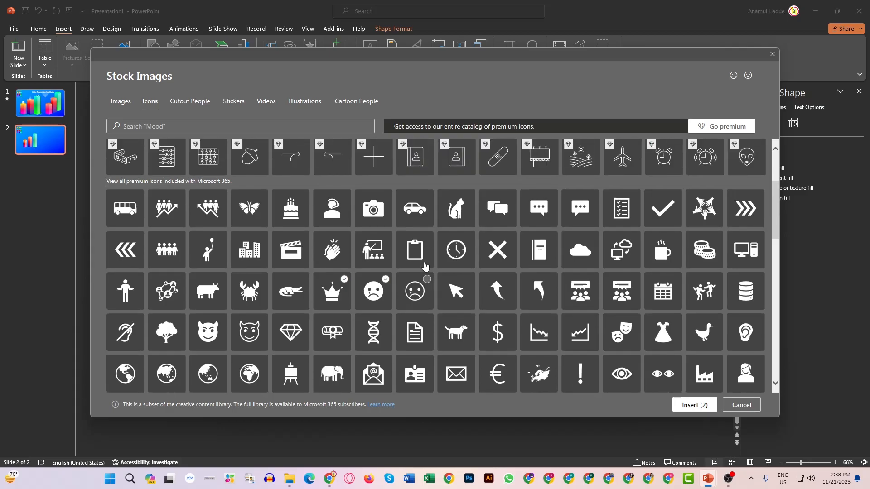
{"action": "scroll", "coordinate": [424, 263], "scroll_direction": "up", "scroll_amount": 2}
{"action": "left_click", "coordinate": [209, 284]}
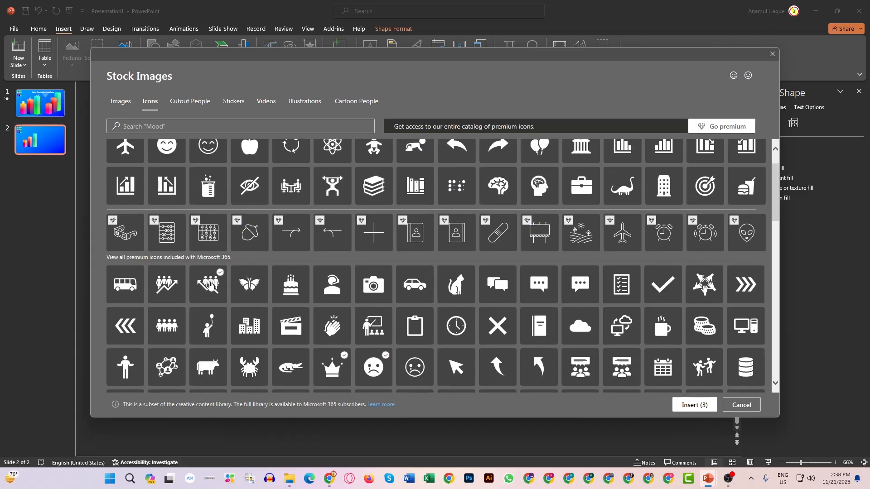
{"action": "left_click", "coordinate": [694, 405]}
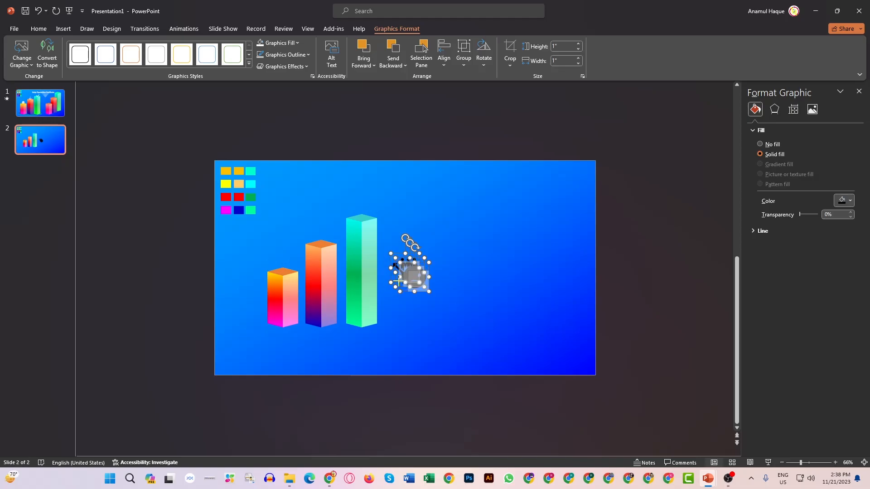
{"action": "left_click_drag", "start_coordinate": [390, 257], "coordinate": [401, 285]}
{"action": "left_click", "coordinate": [471, 334]}
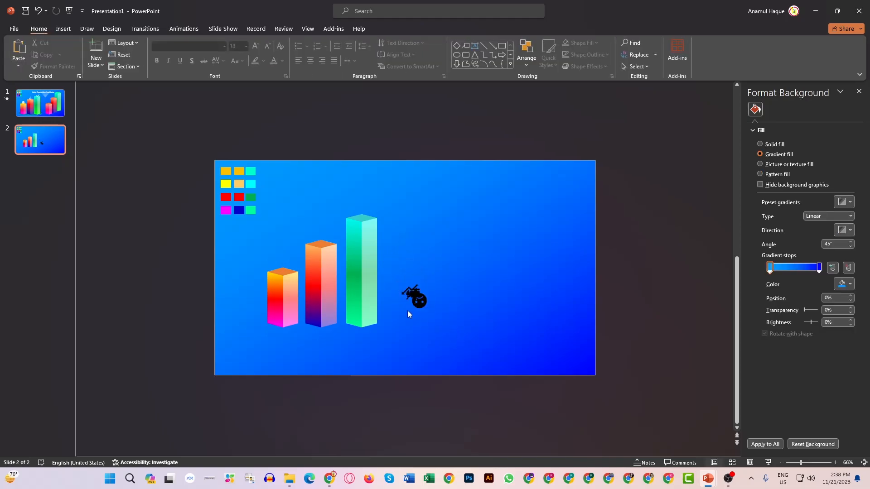
{"action": "key", "text": "alt"}
{"action": "key", "text": "ctrl+z"}
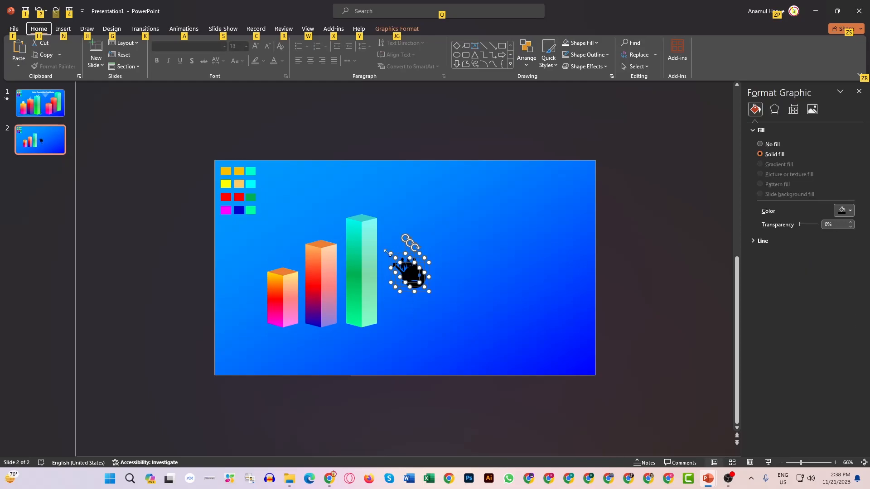
Scale the three inserted icons down to 0.5" by 0.5" about their centres and deselect them.
{"action": "key", "text": "ctrl+y"}
{"action": "left_click", "coordinate": [447, 300]}
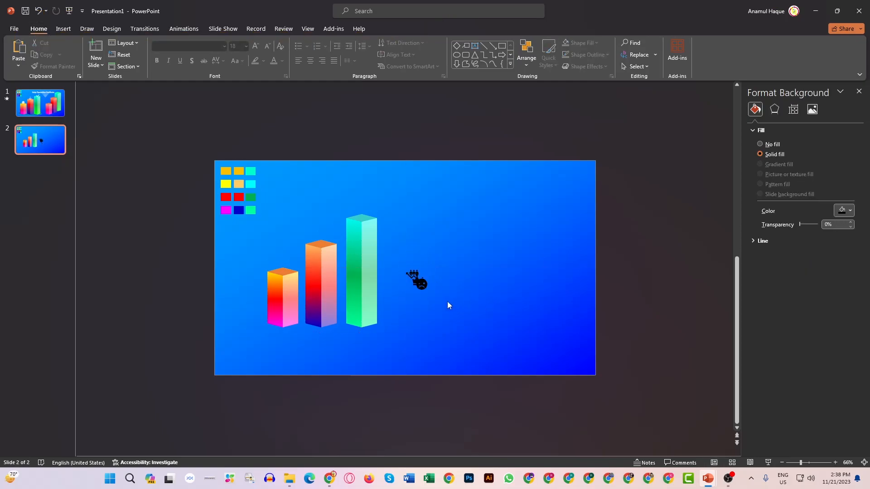
{"action": "scroll", "coordinate": [421, 289], "scroll_direction": "up", "scroll_amount": 5}
{"action": "scroll", "coordinate": [421, 289], "scroll_direction": "up", "scroll_amount": 1}
Place the people-with-arrow icon on top of the middle column and flip it horizontally.
{"action": "left_click_drag", "start_coordinate": [417, 280], "coordinate": [241, 208]}
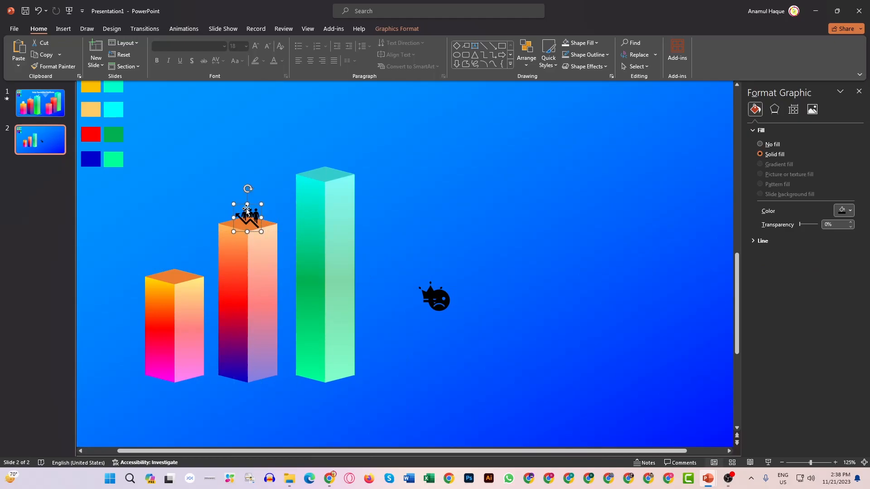
{"action": "right_click", "coordinate": [251, 211]}
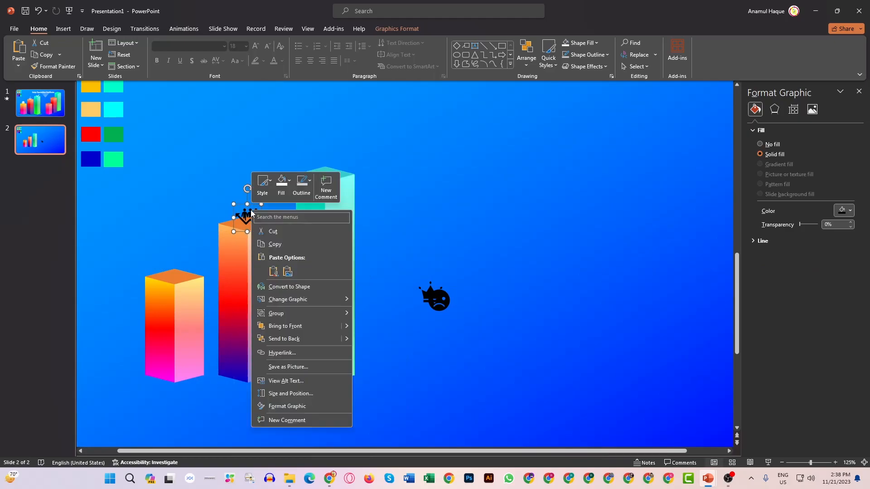
{"action": "left_click", "coordinate": [247, 207]}
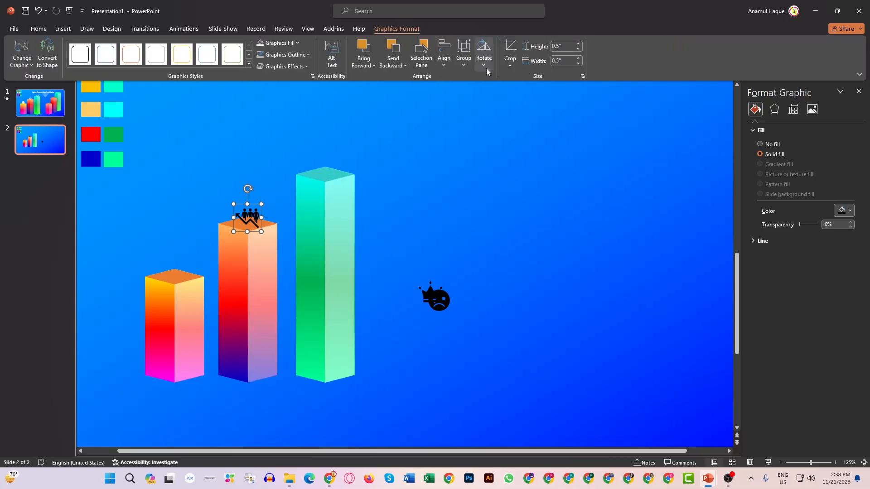
{"action": "left_click", "coordinate": [443, 63]}
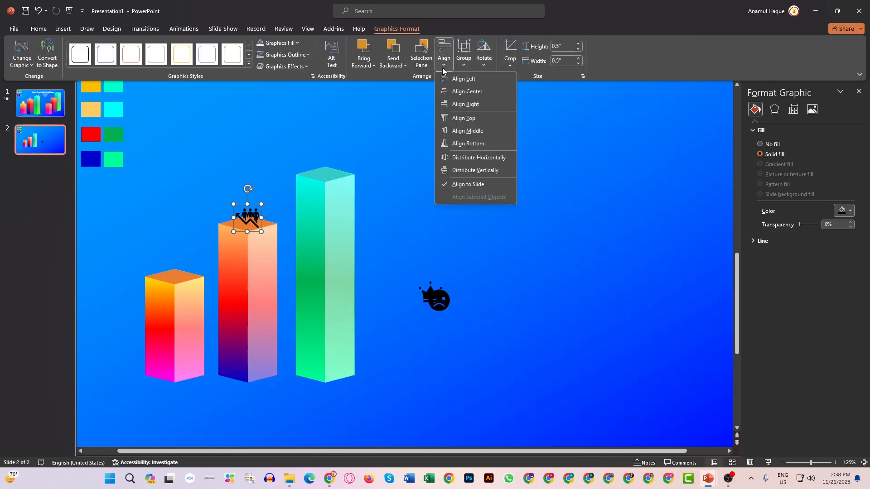
{"action": "left_click", "coordinate": [484, 63]}
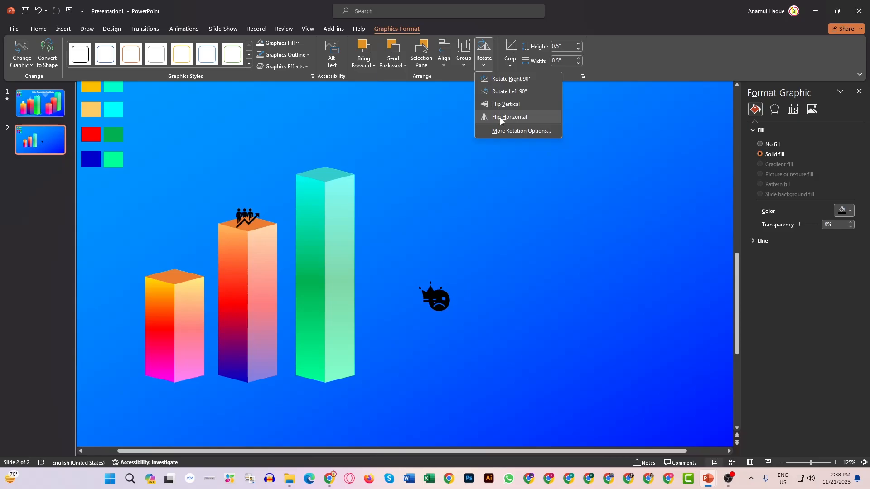
{"action": "left_click", "coordinate": [499, 118]}
Place the sad face icon on top of the short column and the crown icon on the tall column.
{"action": "left_click_drag", "start_coordinate": [436, 297], "coordinate": [174, 269]}
{"action": "left_click_drag", "start_coordinate": [428, 295], "coordinate": [326, 168]}
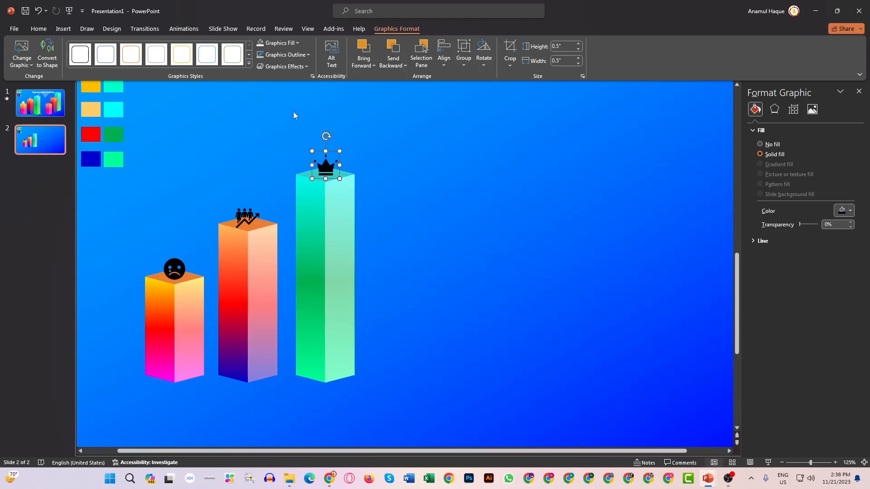
Fill the crown, people and sad face icons with white and deselect them.
{"action": "left_click", "coordinate": [251, 209], "text": "shift"}
{"action": "left_click", "coordinate": [175, 268], "text": "shift"}
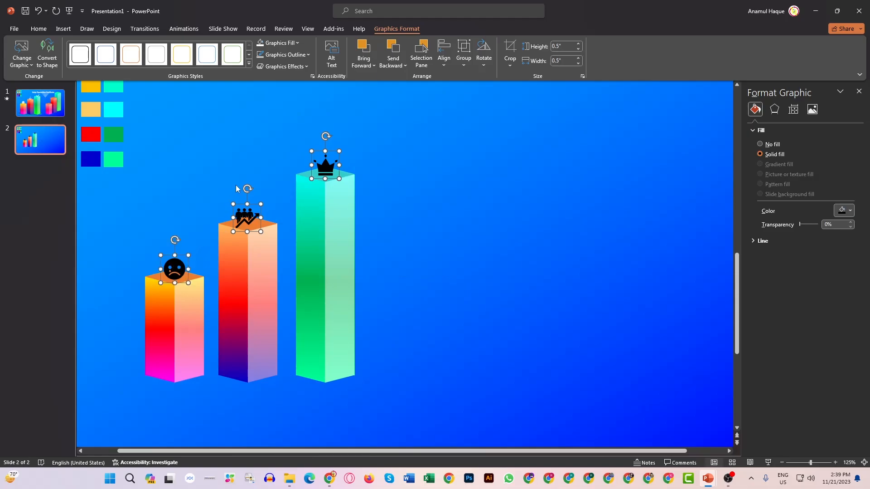
{"action": "left_click", "coordinate": [274, 42]}
{"action": "left_click", "coordinate": [423, 203]}
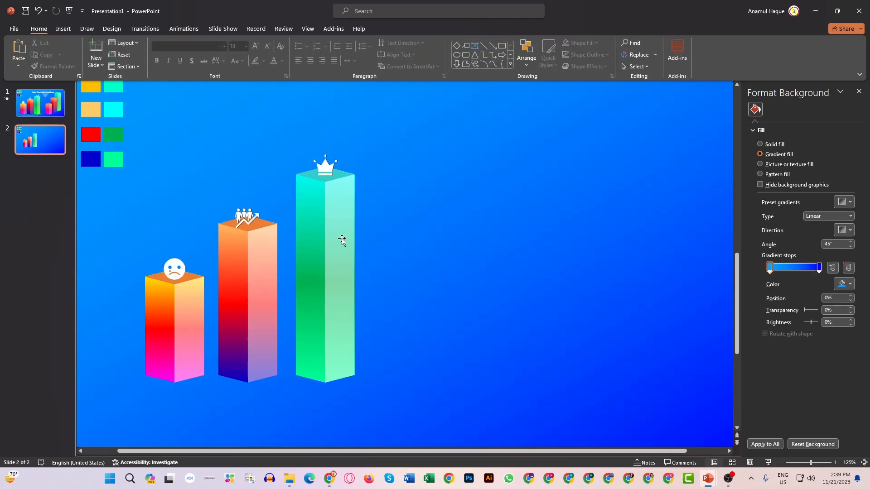
Duplicate the three columns with their icons as one group in the empty right half of the slide.
{"action": "scroll", "coordinate": [432, 214], "scroll_direction": "down", "scroll_amount": 2, "text": "ctrl"}
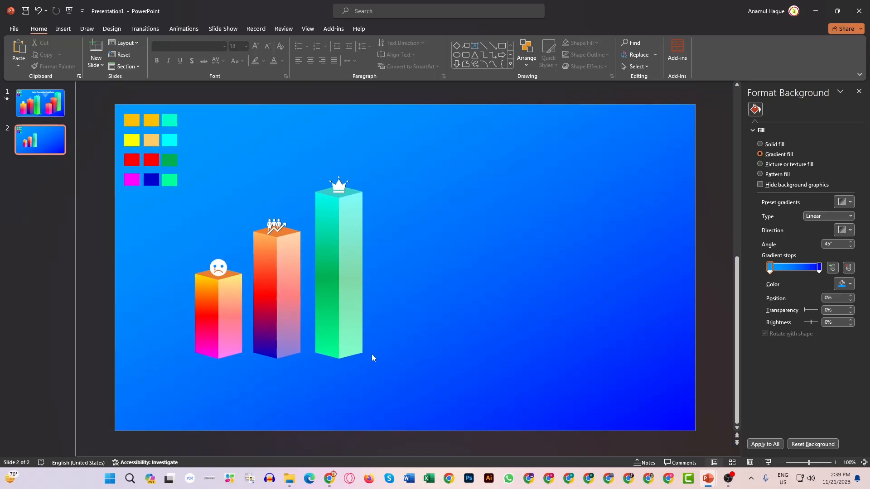
{"action": "left_click_drag", "start_coordinate": [221, 334], "coordinate": [174, 170]}
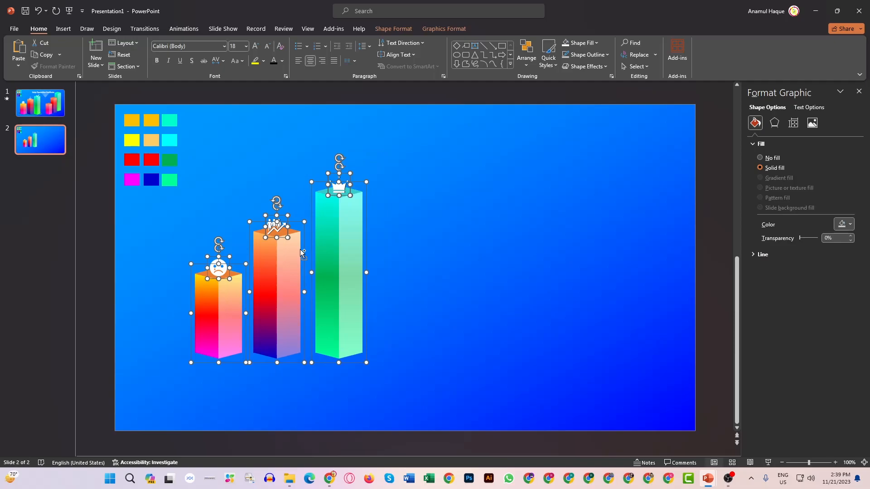
{"action": "left_click_drag", "start_coordinate": [302, 253], "coordinate": [529, 270]}
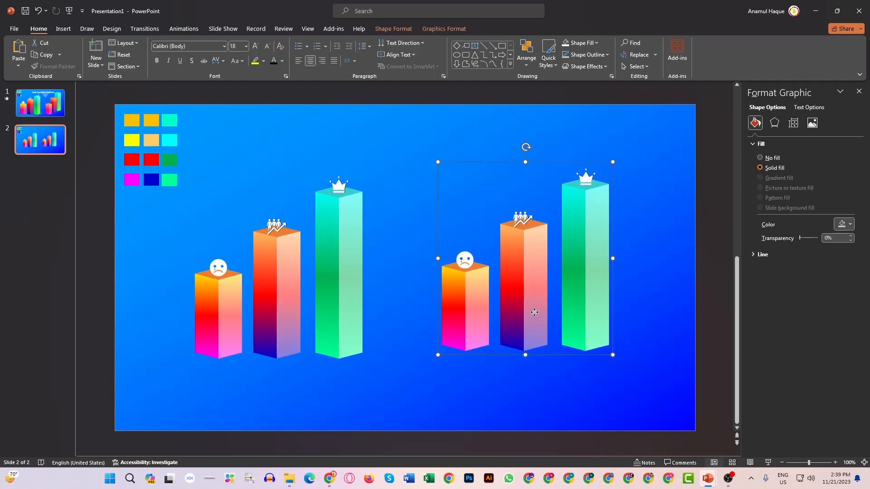
Ungroup the duplicated set of columns and icons.
{"action": "right_click", "coordinate": [534, 312]}
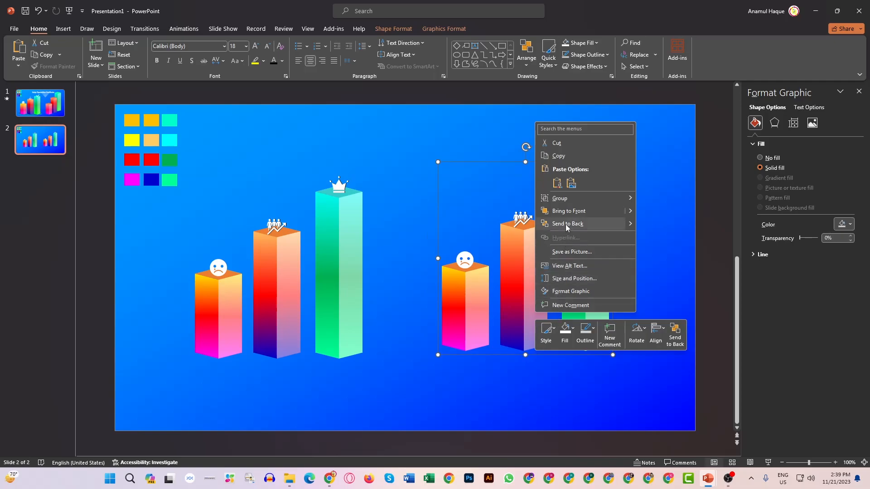
{"action": "mouse_move", "coordinate": [572, 211]}
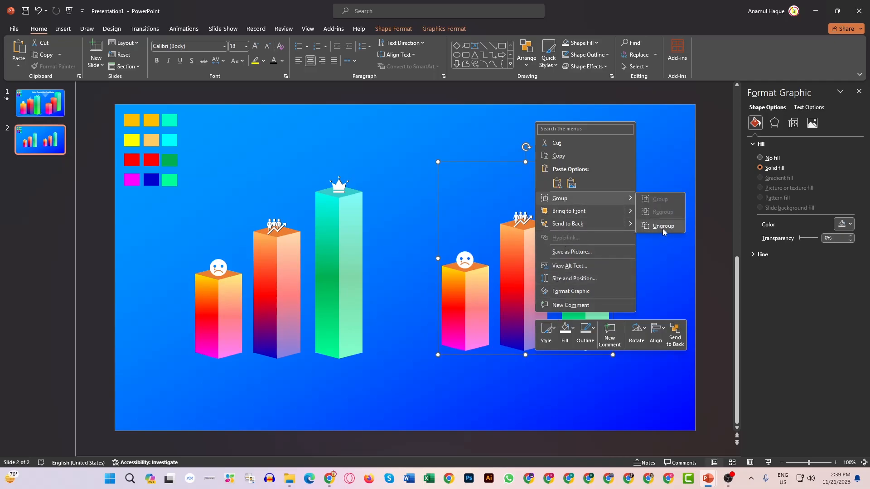